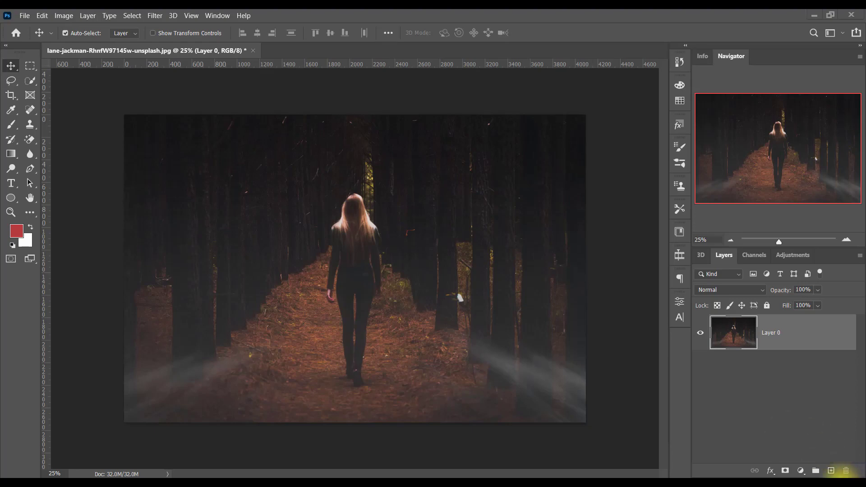
Step: Open the new fill or adjustment layer menu at the bottom of the Layers panel
click(800, 470)
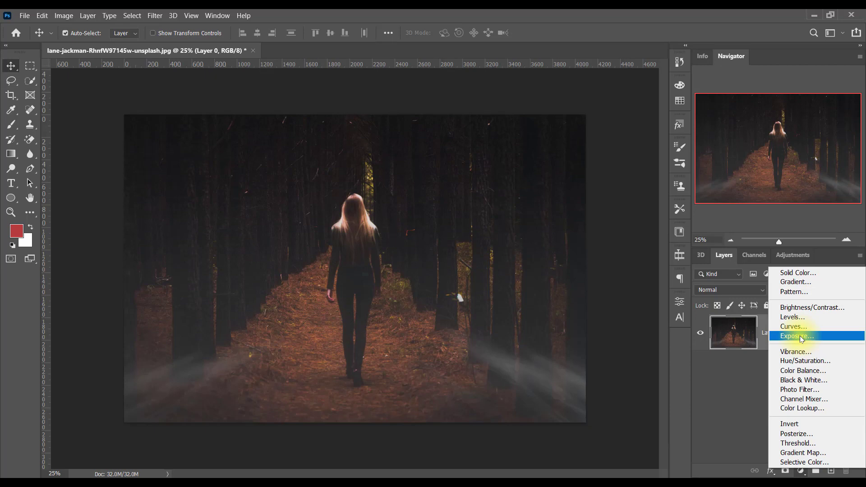
Step: Add an Exposure adjustment layer over the forest photo, with Properties showing Exposure, Offset and Gamma
click(801, 336)
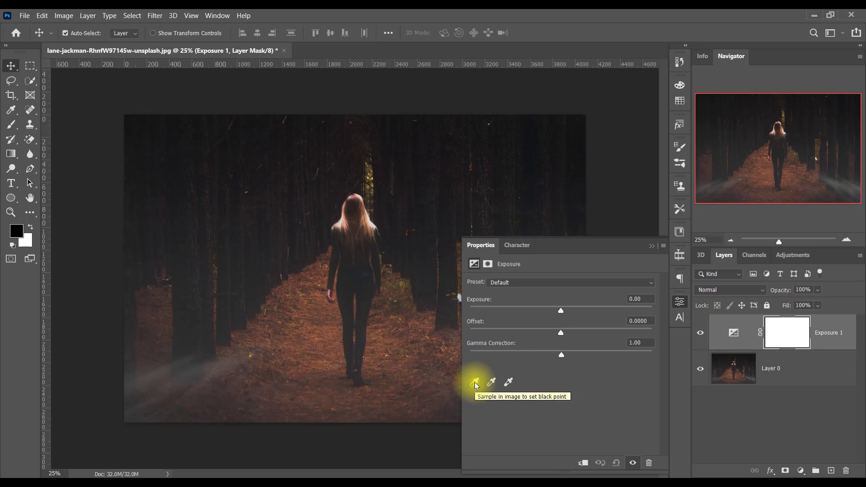
click(476, 385)
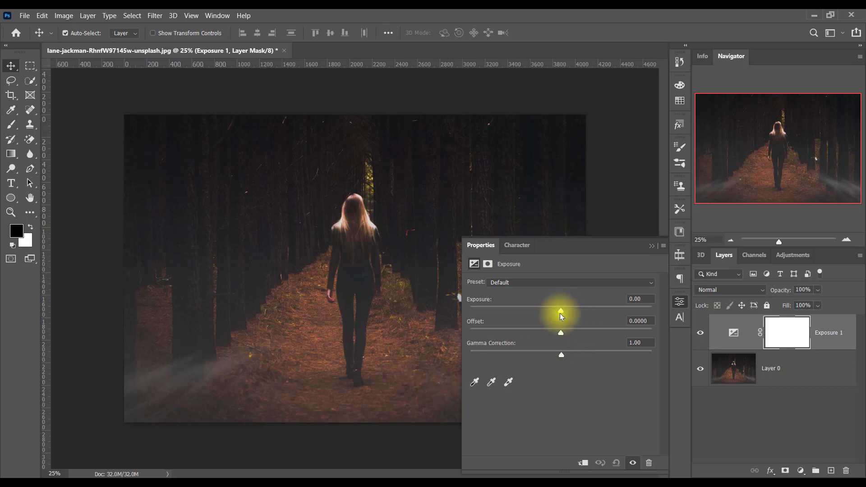
Step: Set the Exposure layer to exposure -0.25, offset -0.0031 and gamma 0.96
drag(560, 312, 512, 309)
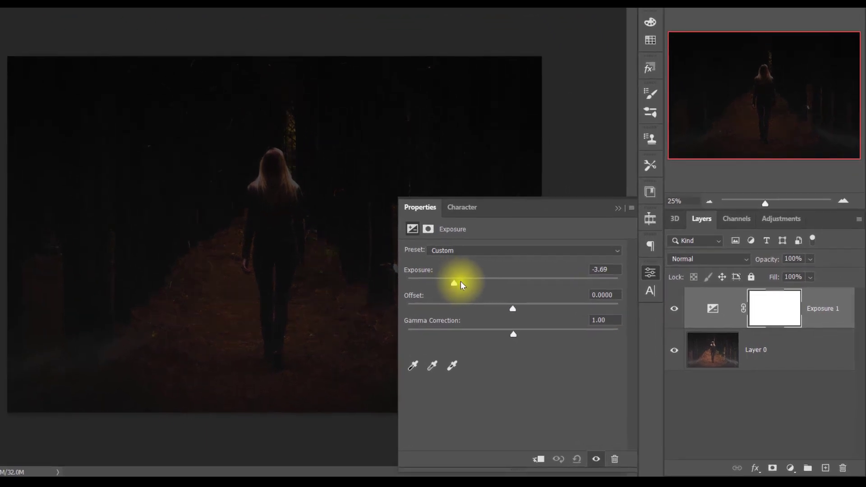
drag(510, 309, 530, 310)
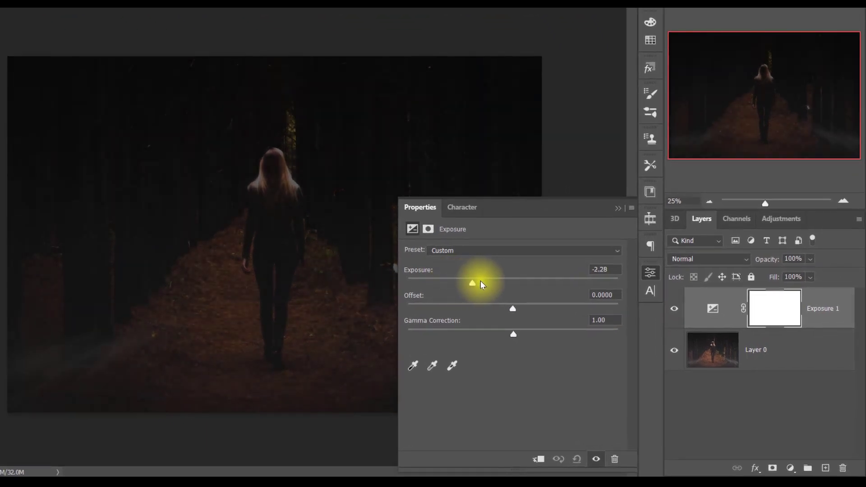
mouse_move(481, 283)
mouse_down()
mouse_move(573, 286)
mouse_move(511, 300)
mouse_up()
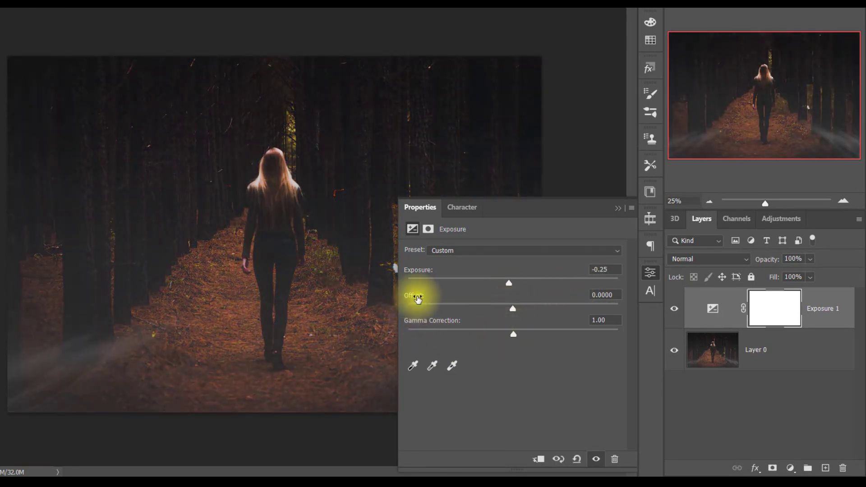
mouse_move(514, 314)
mouse_down()
mouse_move(462, 316)
mouse_move(551, 313)
mouse_move(513, 315)
mouse_up()
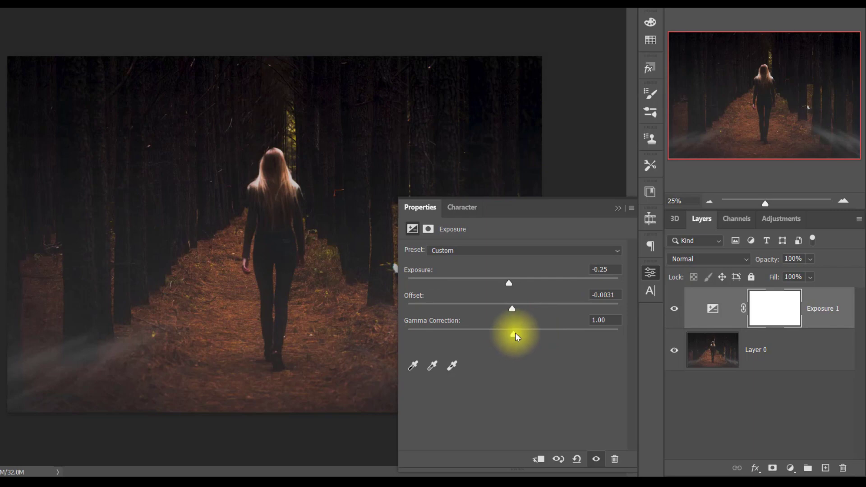
mouse_move(514, 334)
mouse_down()
mouse_move(413, 343)
mouse_move(577, 328)
mouse_move(629, 341)
mouse_move(517, 345)
mouse_up()
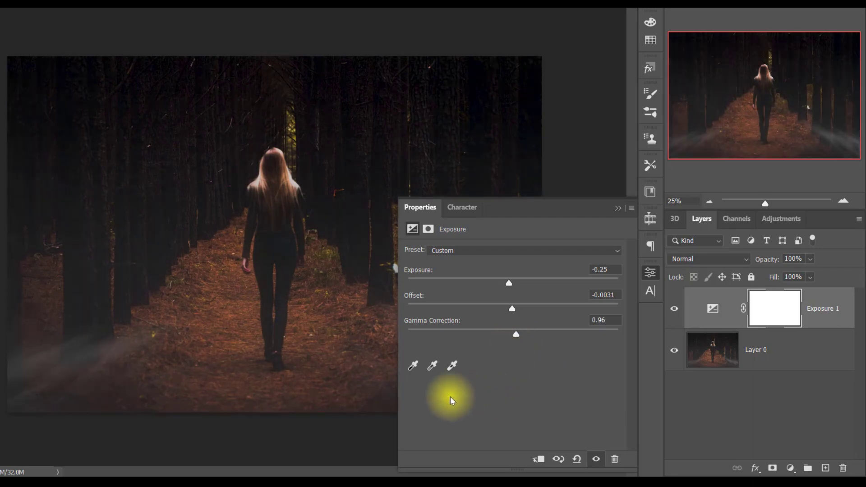
Step: Test black-point samples from the path and dark trees, undoing each
click(413, 366)
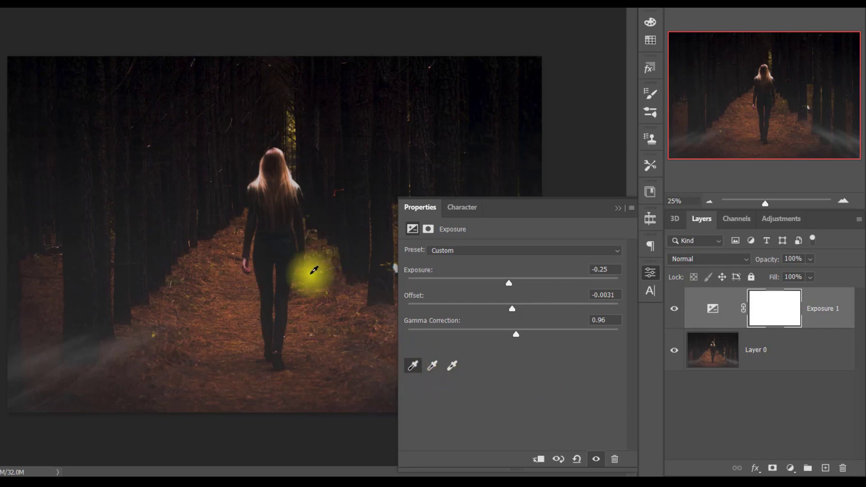
click(256, 181)
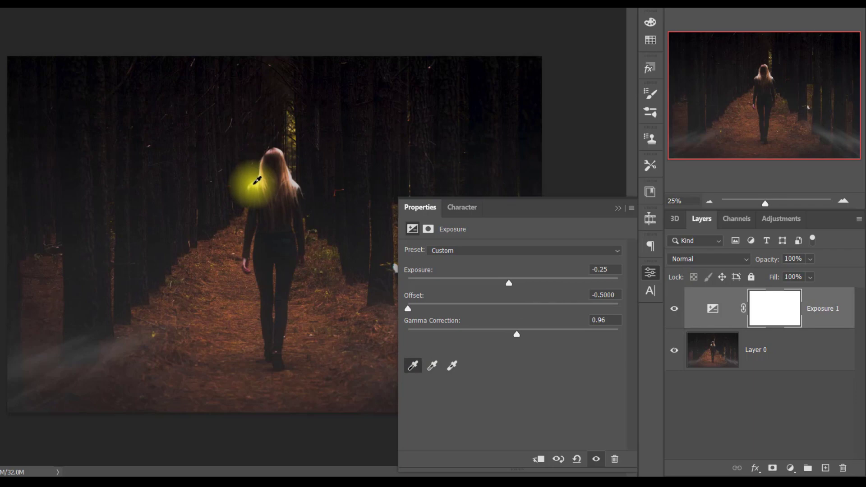
key(ctrl+z)
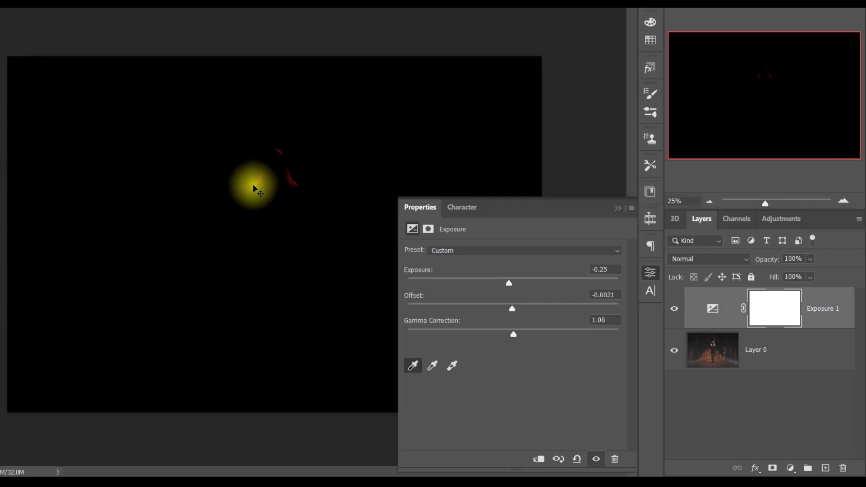
click(65, 65)
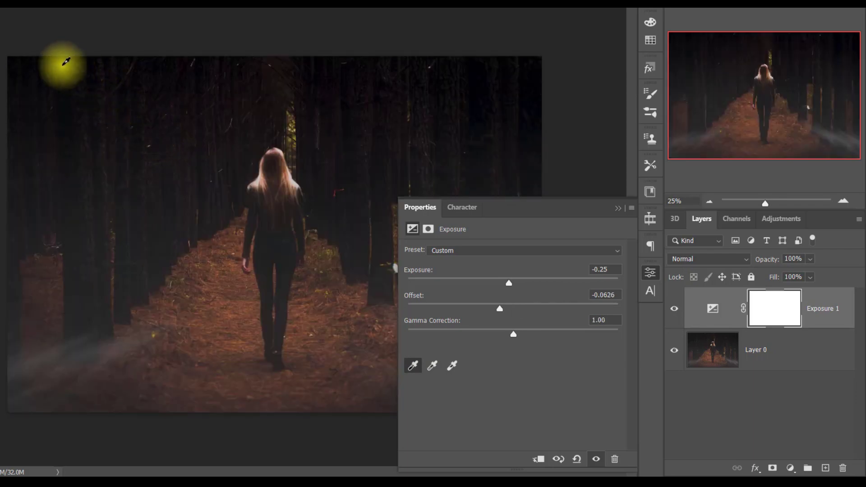
key(ctrl+z)
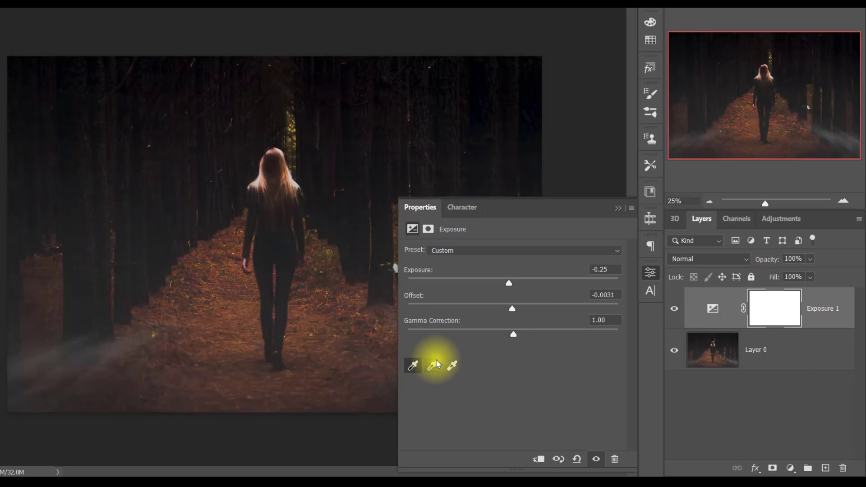
Step: Test gray and white points from trees and hair, undoing them and restoring gamma to 1.00
click(435, 365)
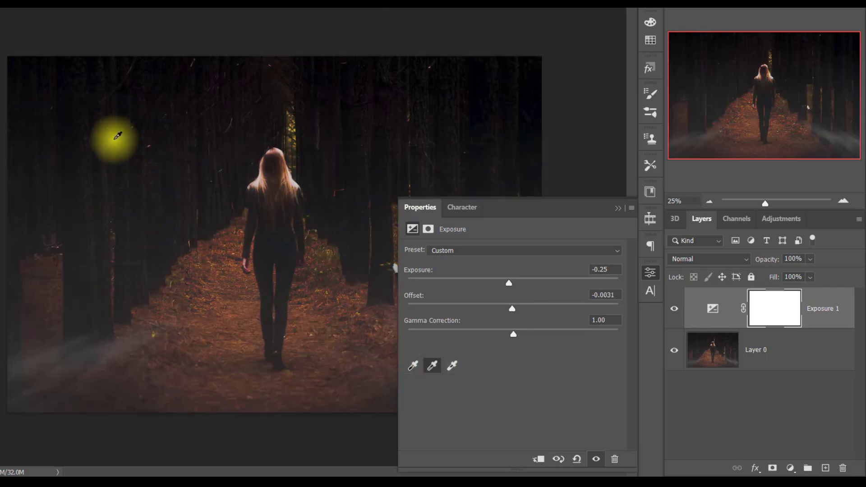
click(104, 119)
key(ctrl+z)
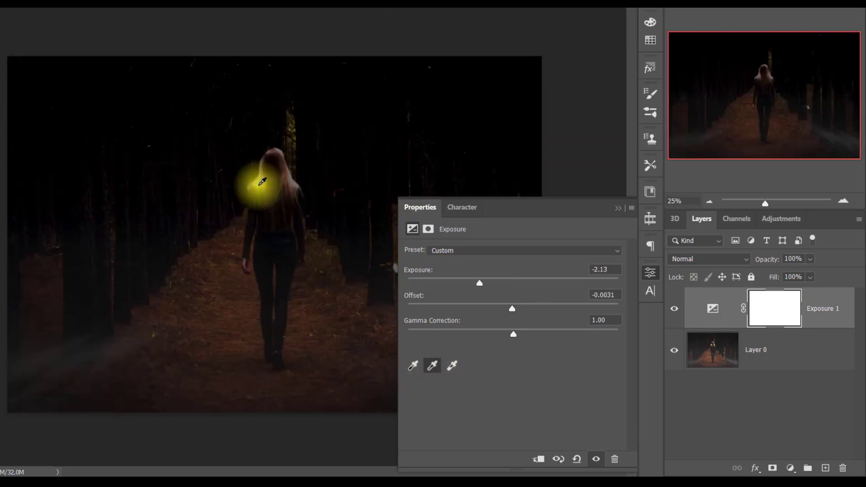
click(260, 186)
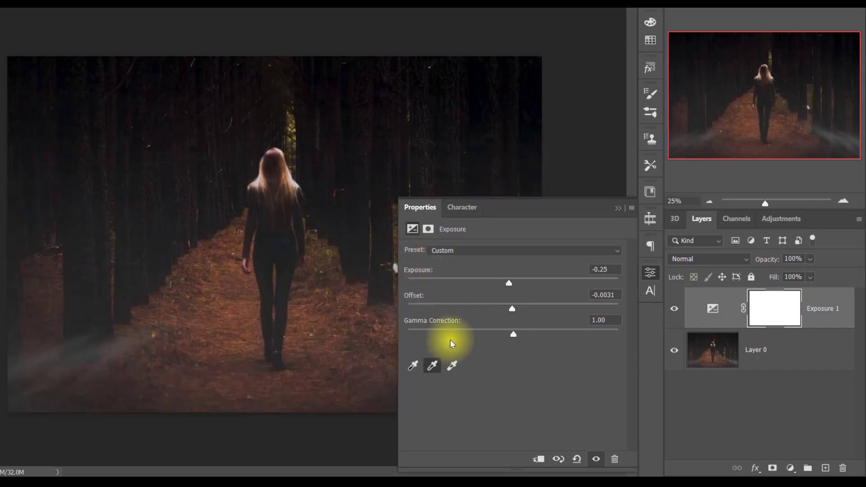
click(455, 363)
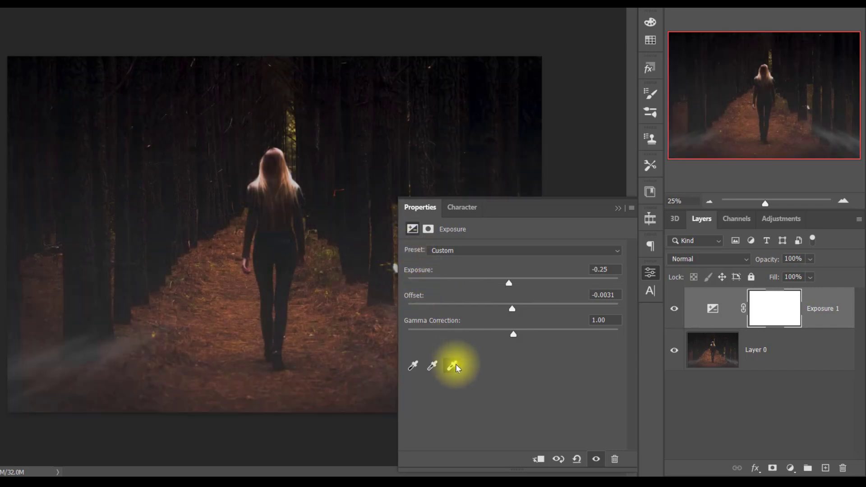
click(264, 151)
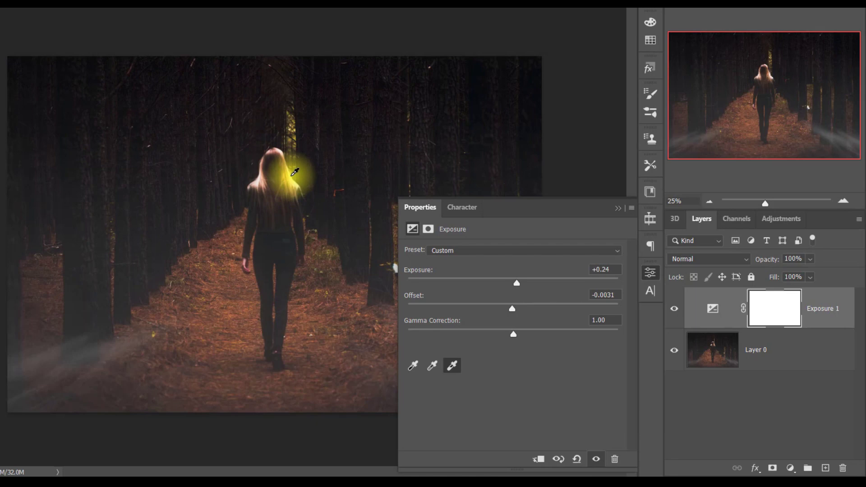
key(ctrl+z)
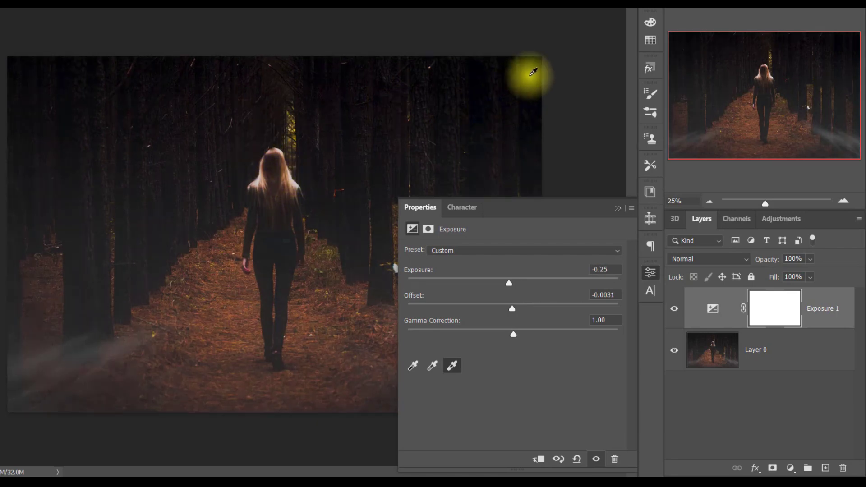
click(543, 66)
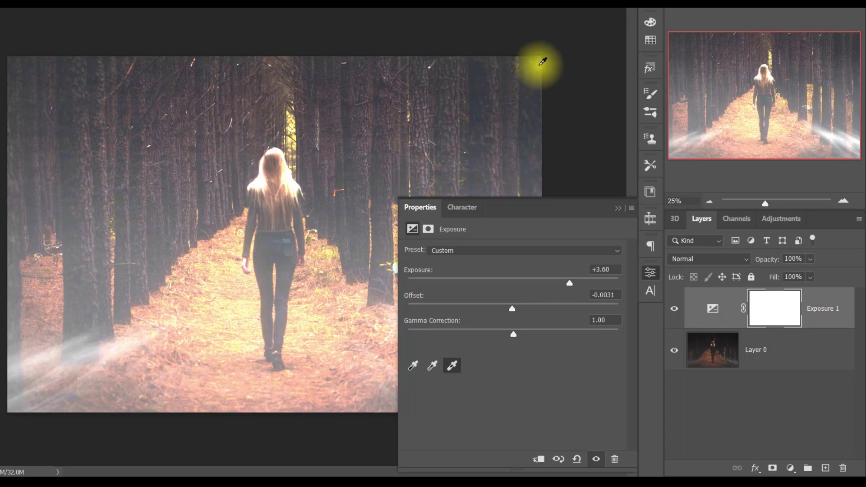
key(ctrl+z)
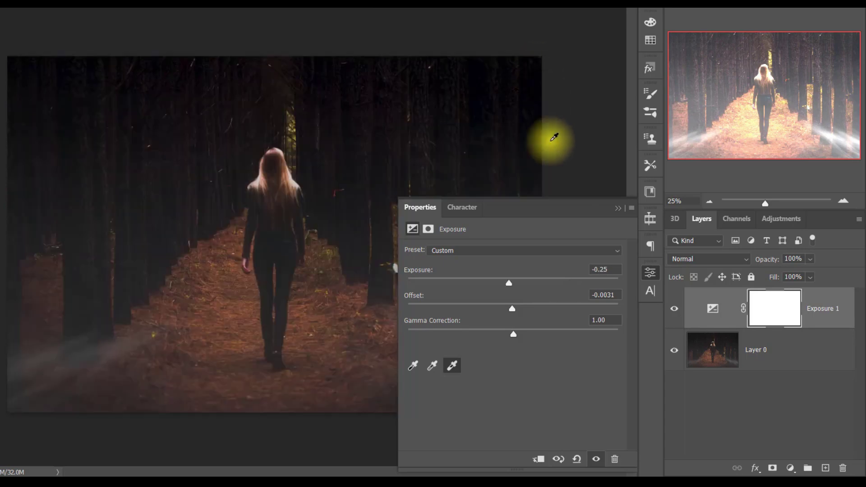
Step: Try the Minus 1.0 and Plus 2.0 exposure presets, then set a Custom exposure of -0.58
click(465, 250)
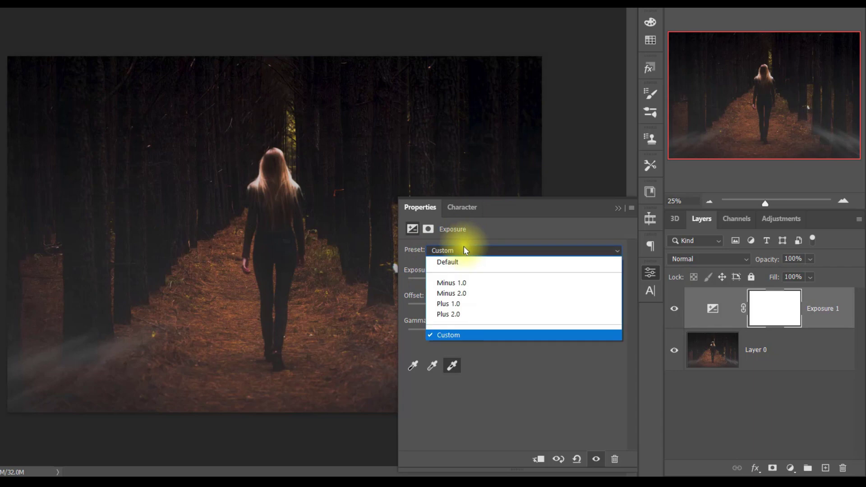
click(467, 283)
click(535, 251)
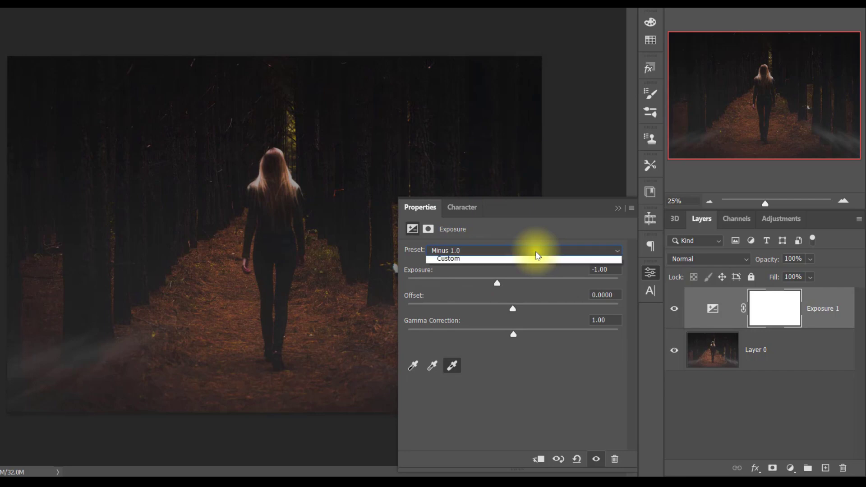
click(464, 313)
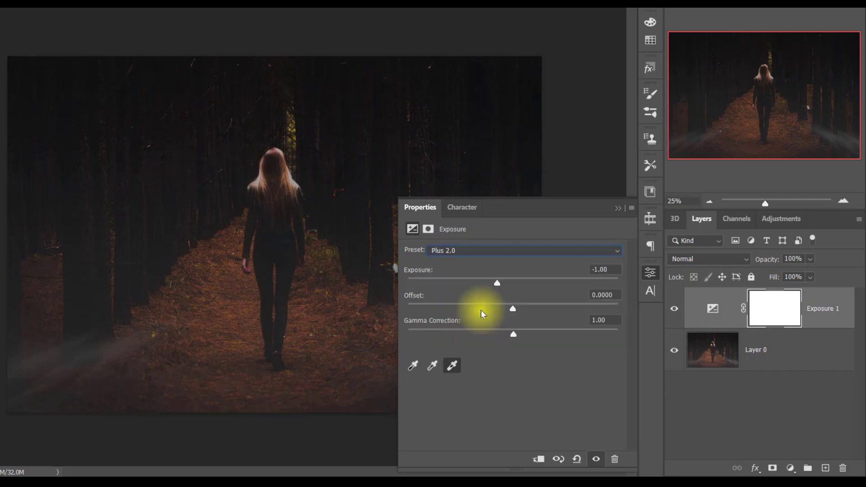
click(486, 250)
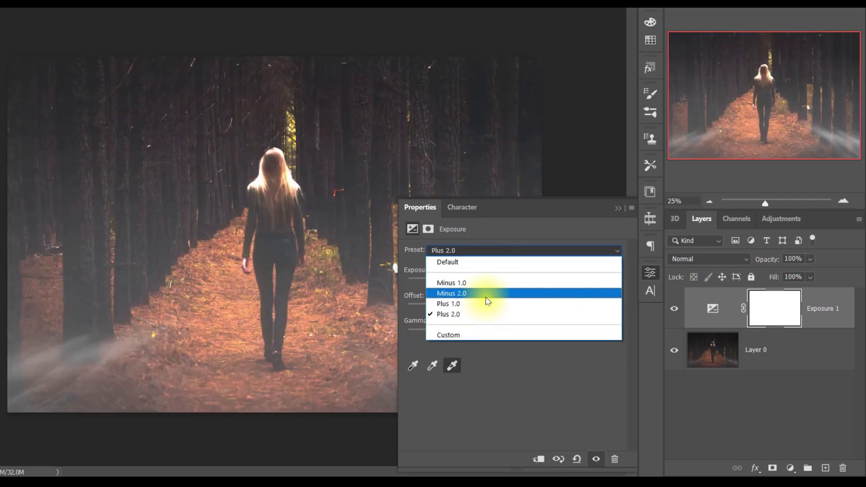
click(485, 335)
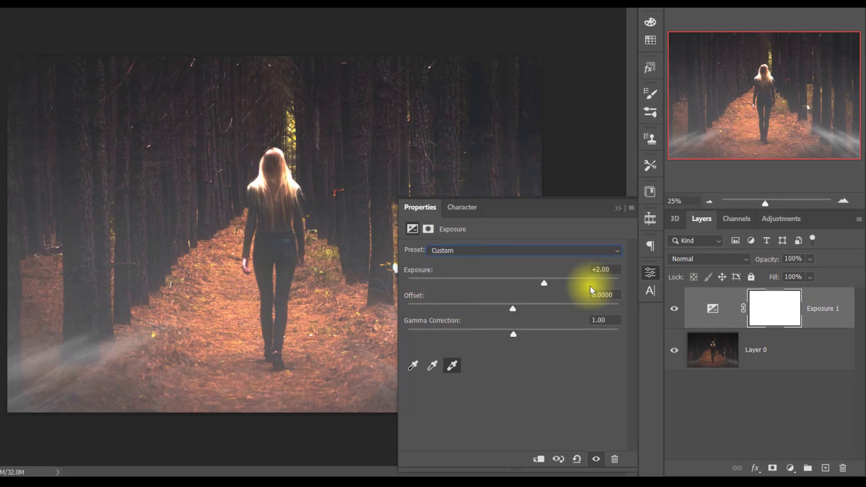
drag(544, 283, 503, 284)
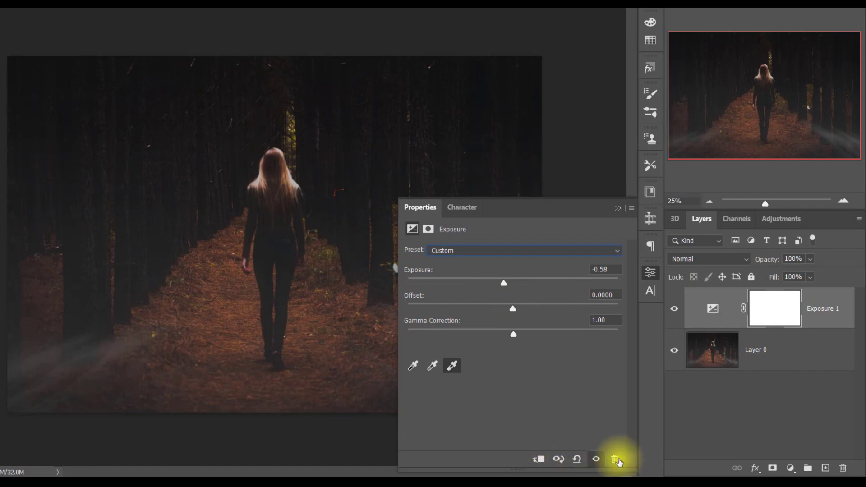
Step: Compare the photo with the exposure hidden and its previous state, toggle clipping, and reset the Exposure layer to defaults
click(597, 459)
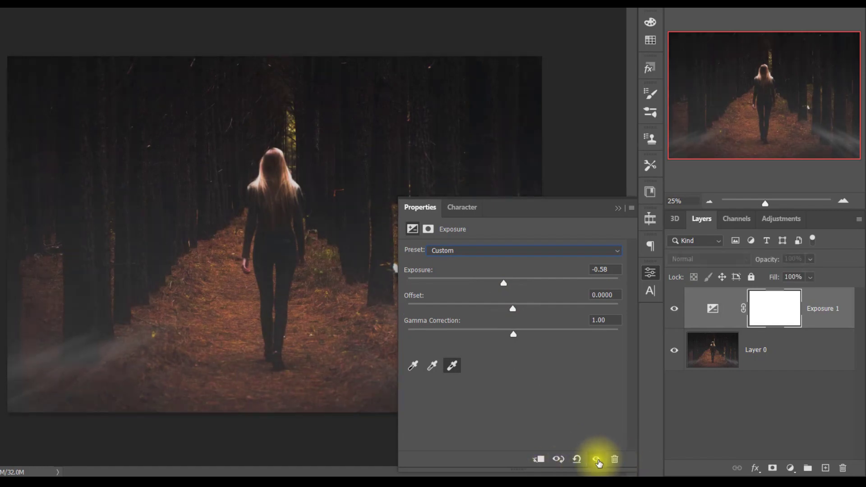
click(598, 458)
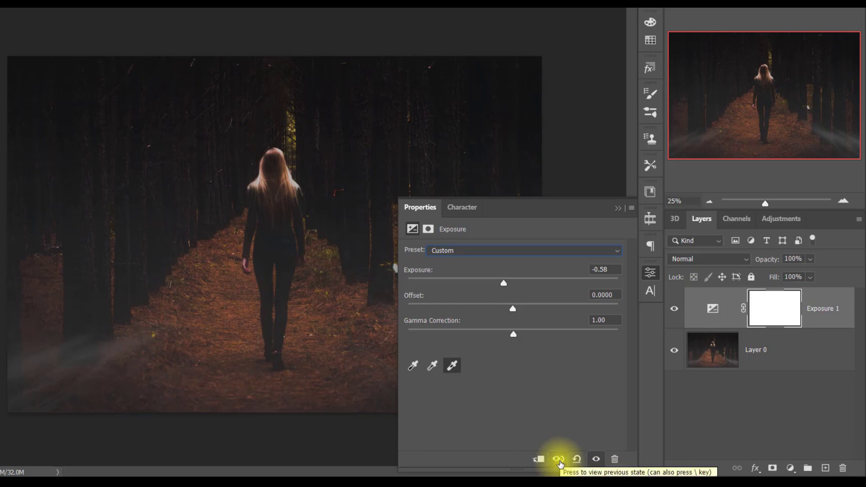
click(559, 462)
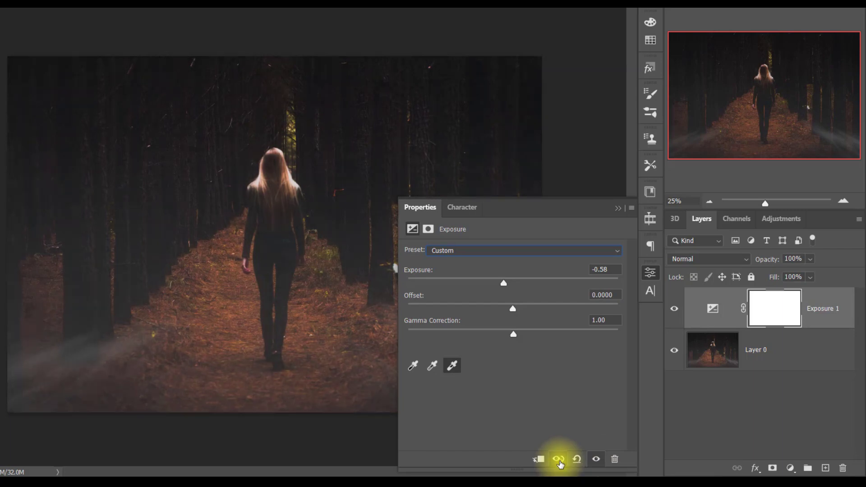
click(559, 462)
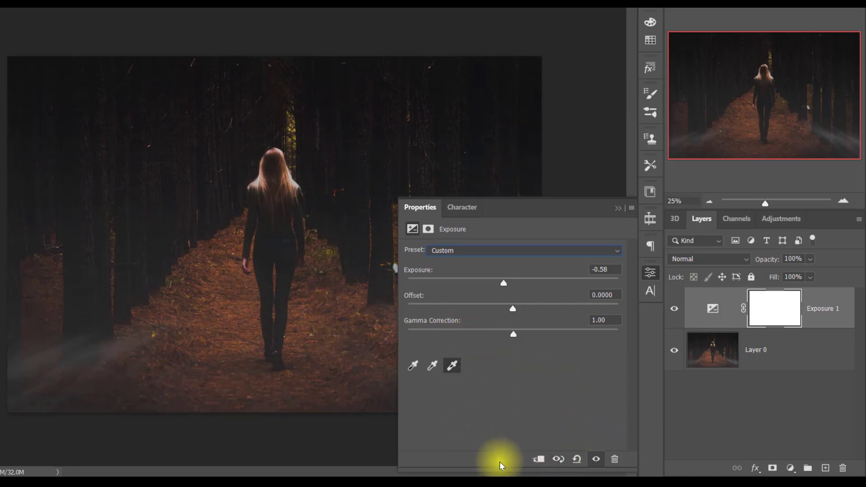
click(536, 460)
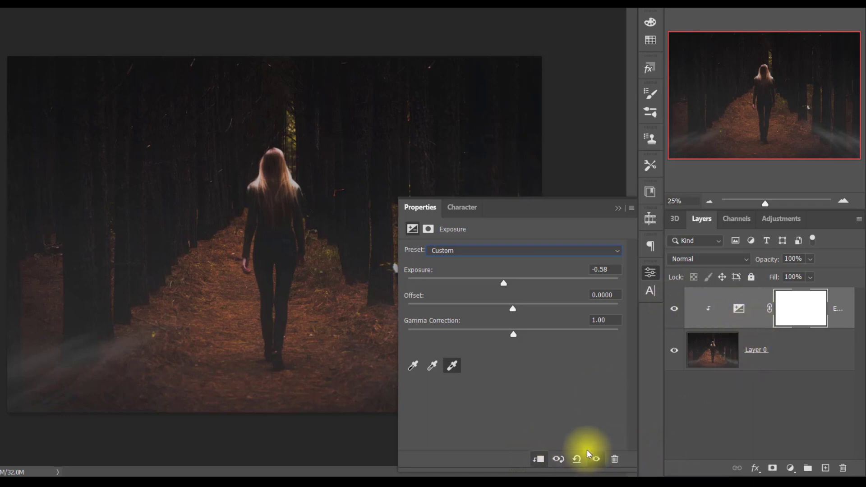
click(539, 457)
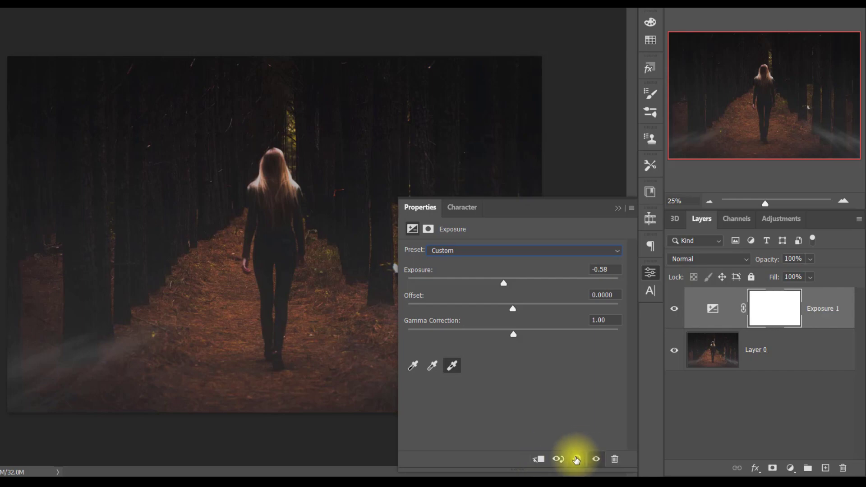
click(576, 459)
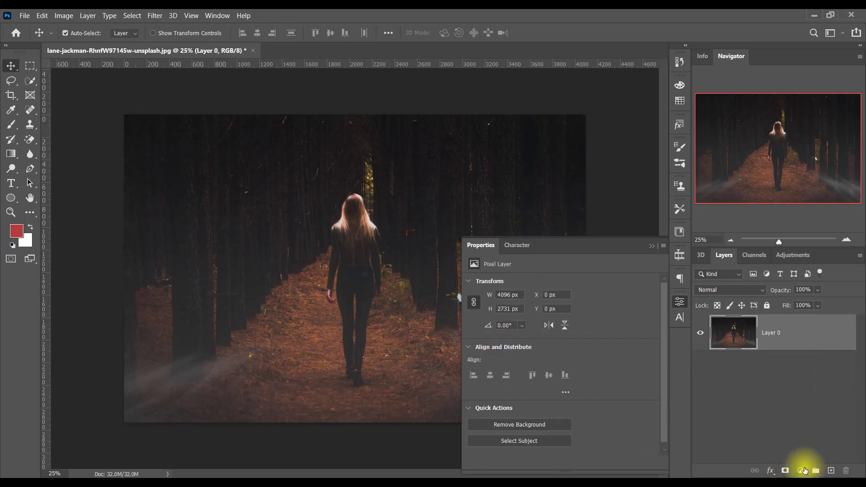
Step: Add a Vibrance layer, briefly test vibrance at -100, and finish with vibrance and saturation at +100
click(800, 470)
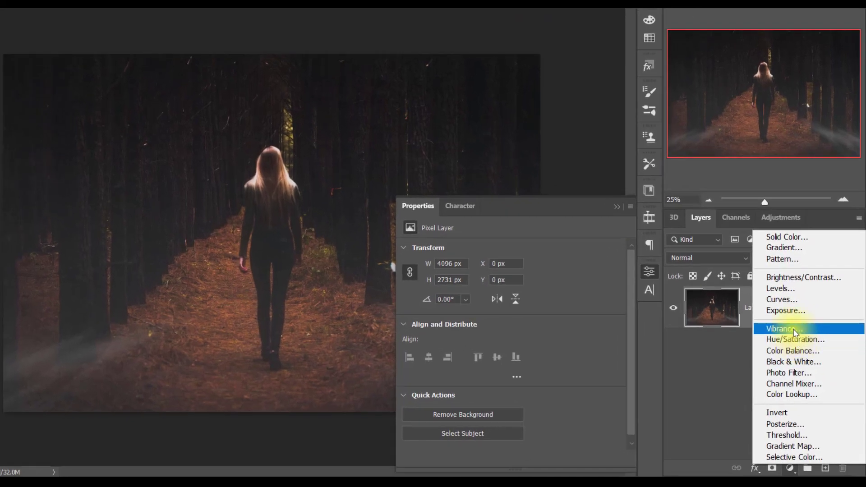
click(793, 328)
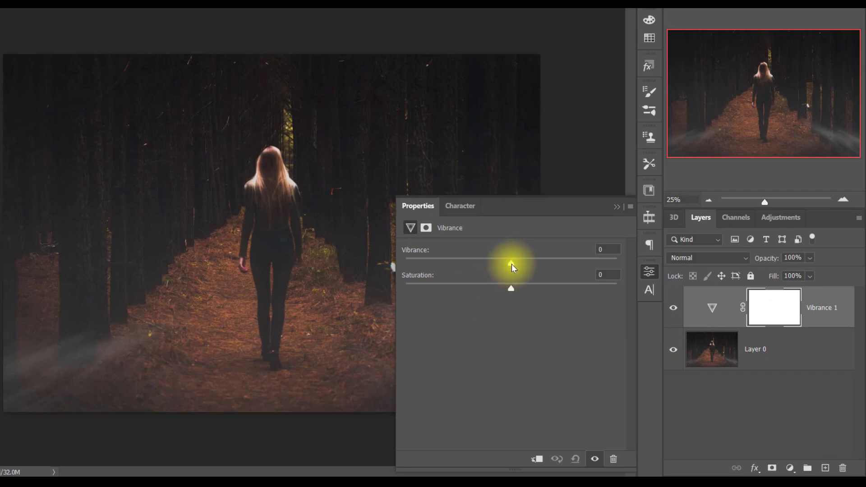
mouse_move(512, 264)
mouse_down()
mouse_move(567, 270)
mouse_move(381, 267)
mouse_move(632, 272)
mouse_up()
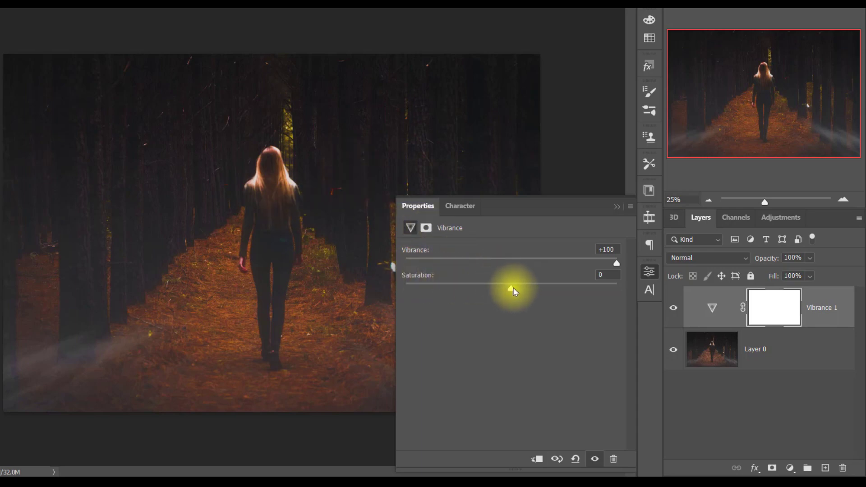
mouse_move(513, 288)
mouse_down()
mouse_move(694, 292)
mouse_move(374, 286)
mouse_up()
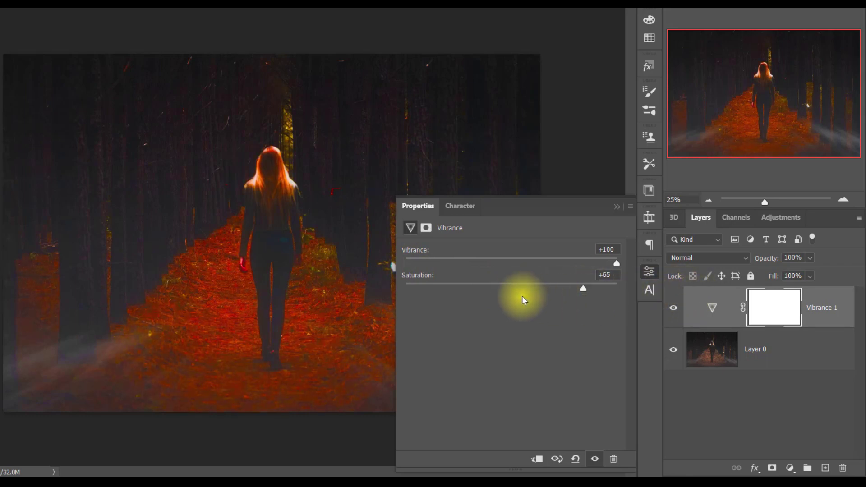
mouse_move(548, 262)
mouse_down()
mouse_move(382, 270)
mouse_move(640, 262)
mouse_up()
drag(405, 288, 630, 281)
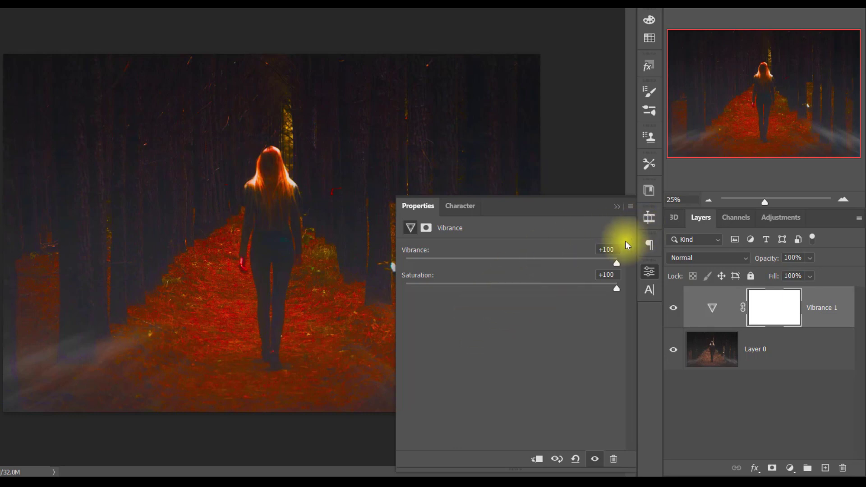
Step: Collapse the Properties panel to reveal the whole red-orange forest photo
click(615, 210)
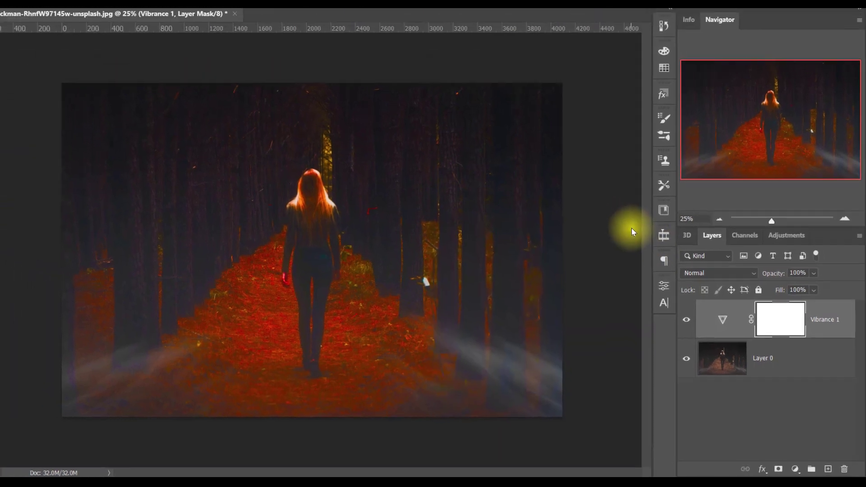